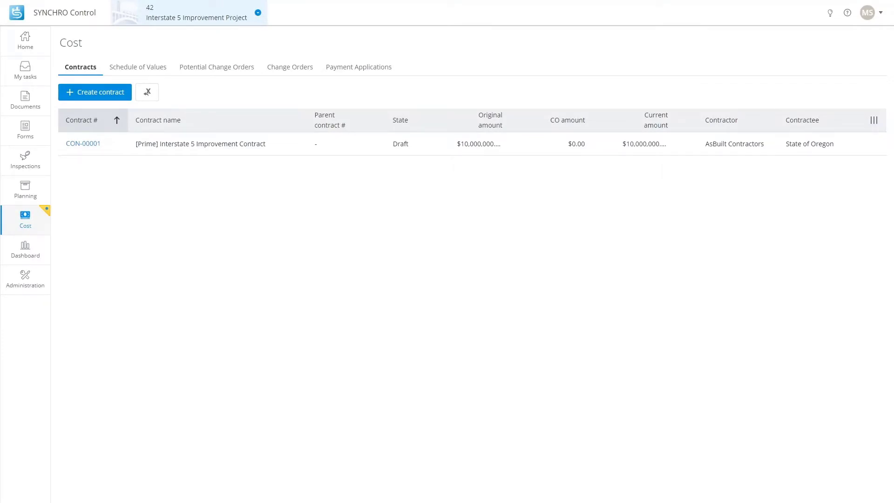
- Open team management from Administration and display the Roles list (Admin, Contributor, Project Manager)
click(25, 278)
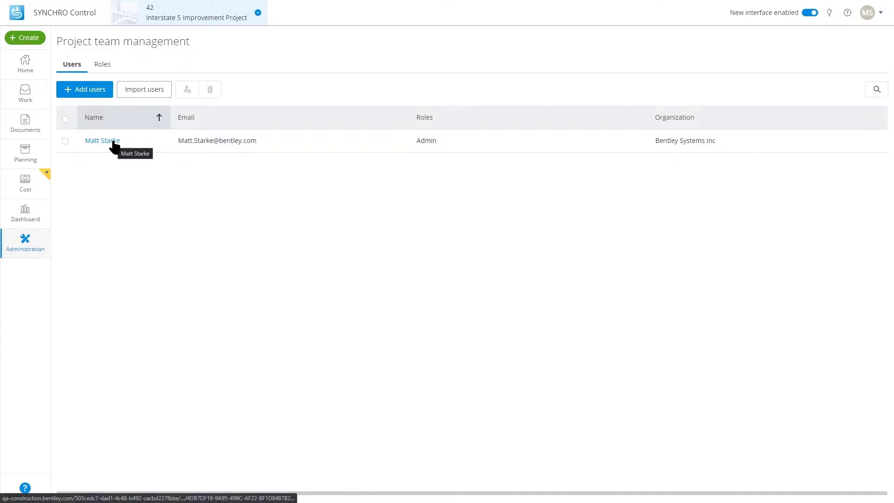
click(102, 63)
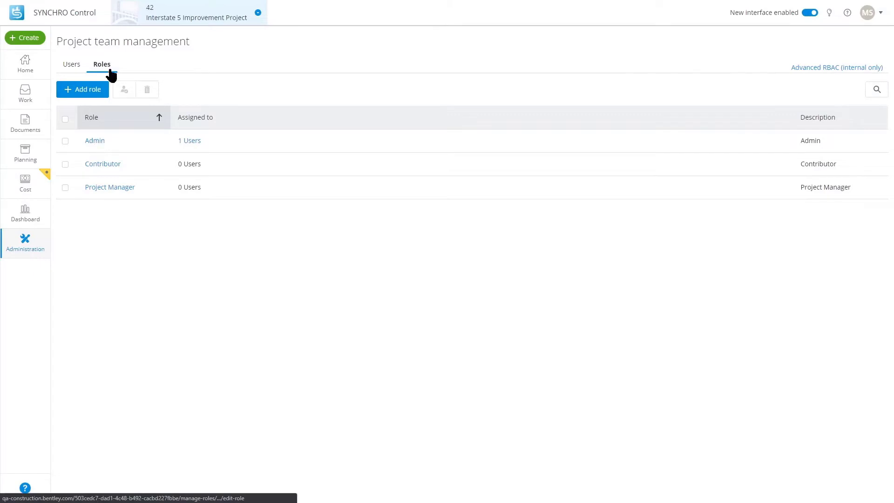
click(93, 141)
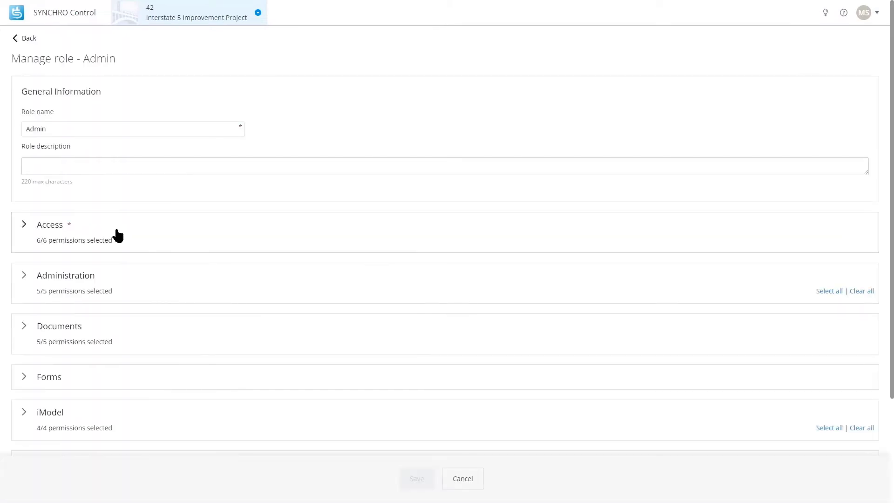
click(24, 226)
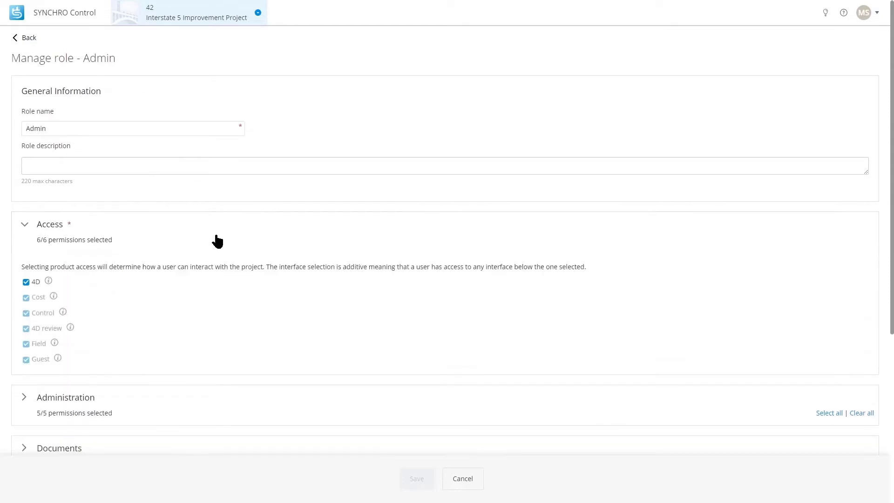
scroll(200, 242, down, 2)
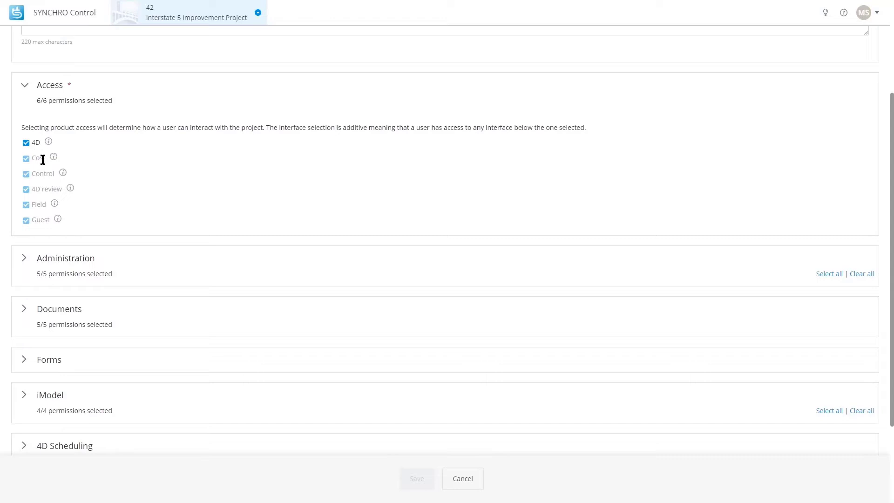
click(24, 84)
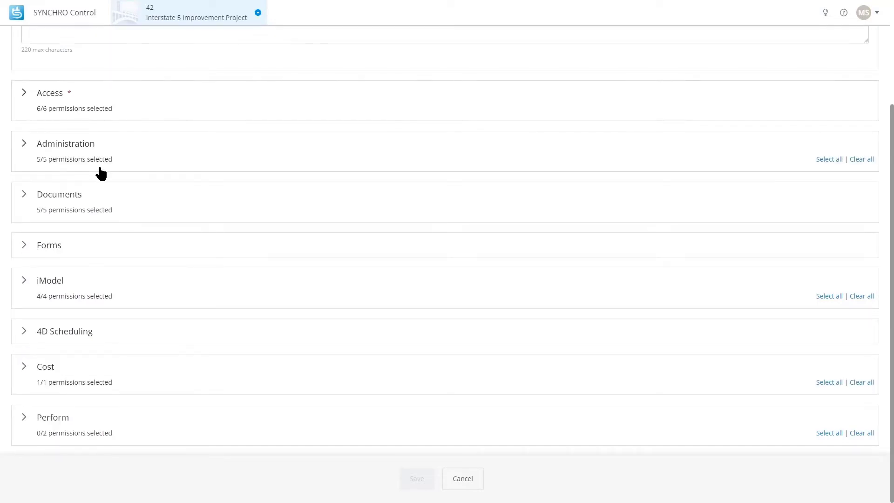
click(24, 366)
scroll(121, 378, down, 1)
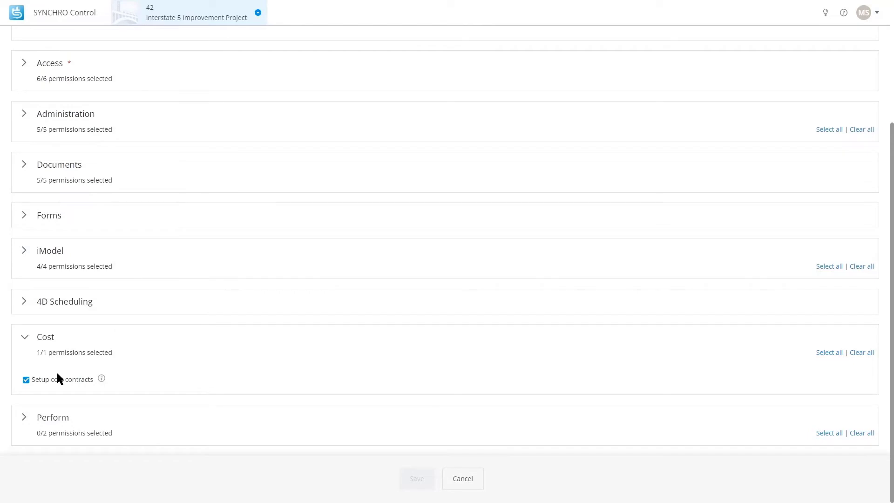
scroll(56, 378, up, 1)
click(24, 382)
scroll(70, 377, up, 5)
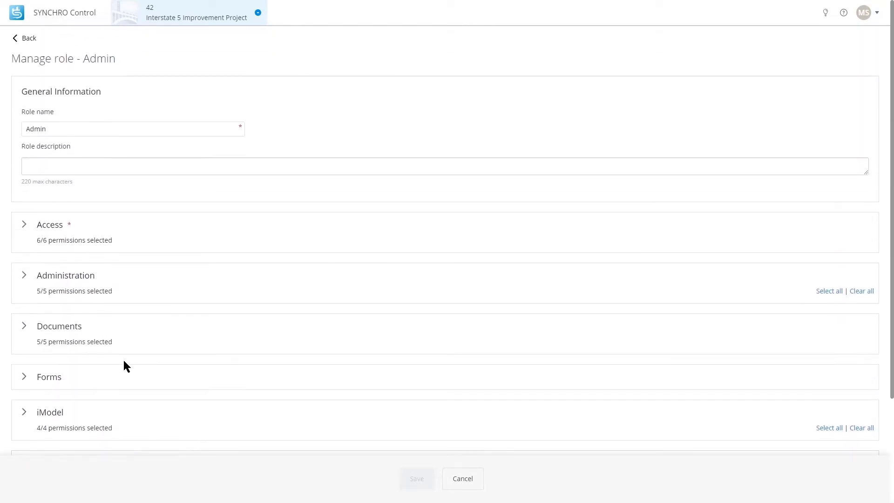
scroll(231, 252, down, 3)
scroll(280, 314, down, 2)
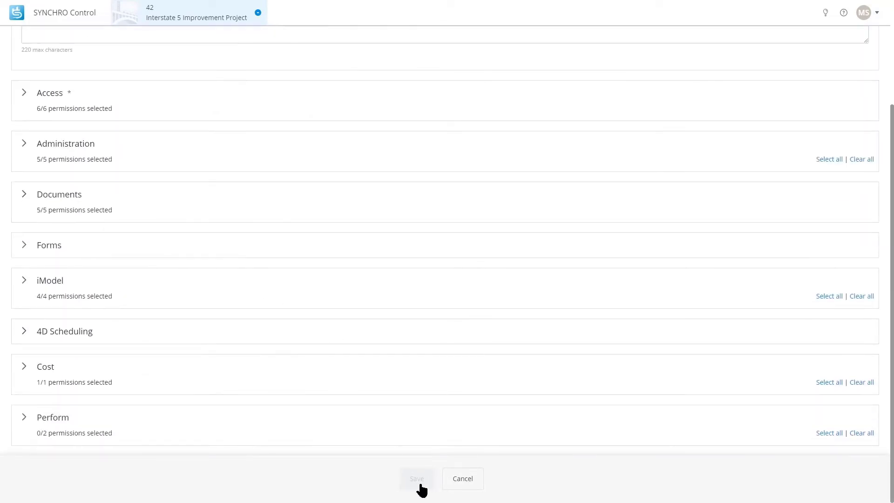
click(462, 480)
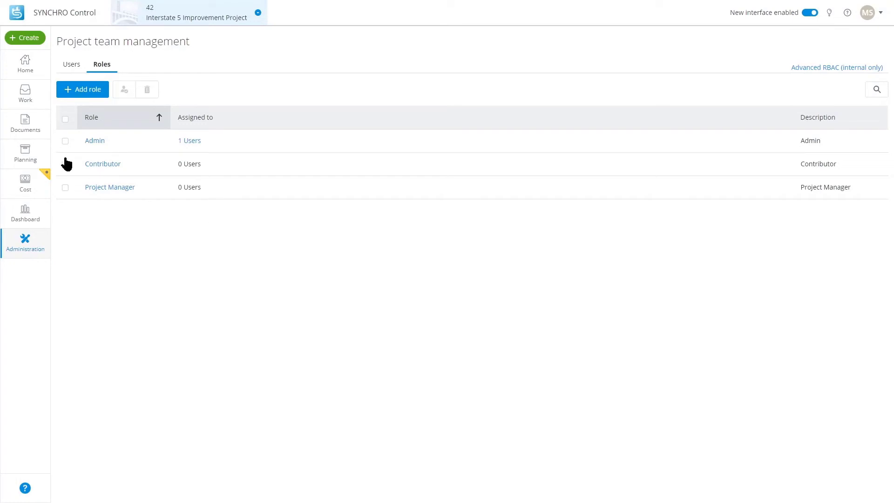
- Go to the Cost area to load the Interstate 5 Improvement Project's cost contracts
click(27, 186)
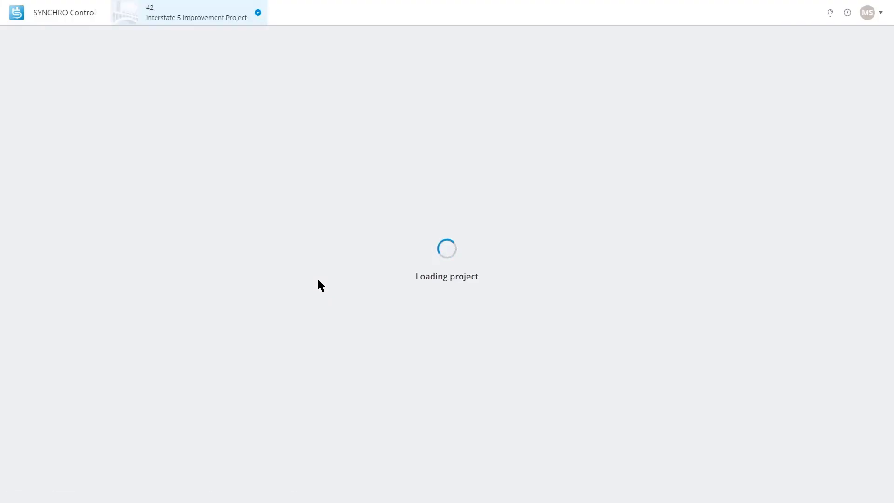